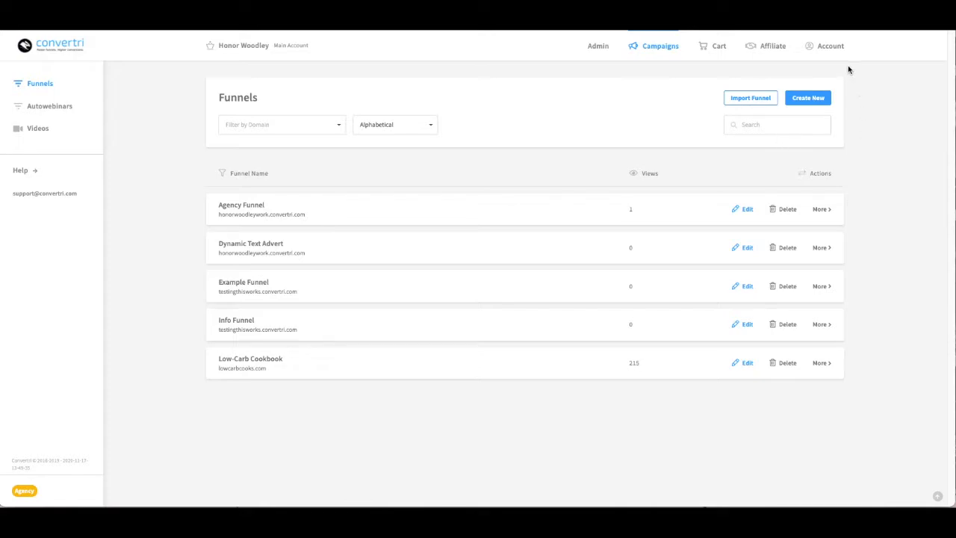
# Connect the GoToWebinar account through the account's webinar integrations, allowing LogMeIn access for Convertri
pyautogui.click(838, 45)
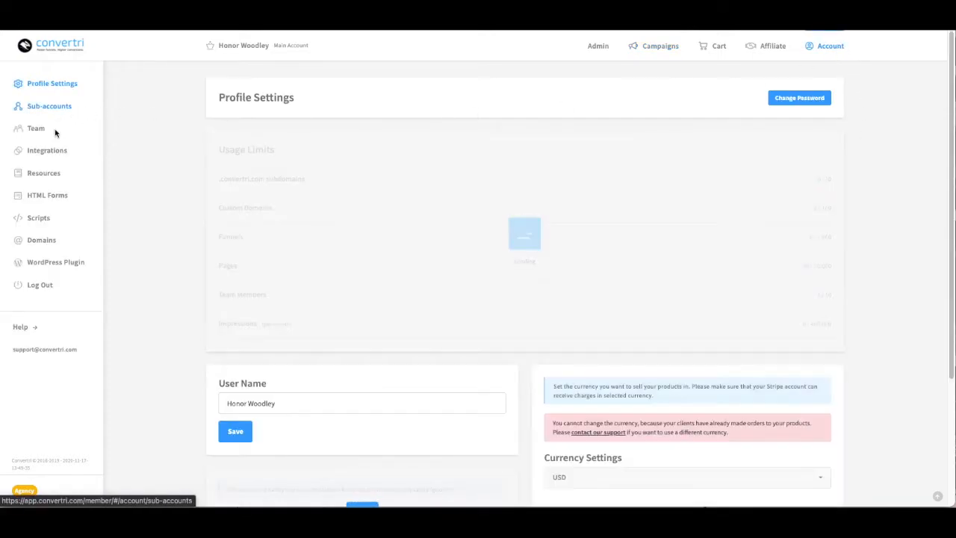
pyautogui.click(59, 150)
pyautogui.scroll(-10, 461, 354)
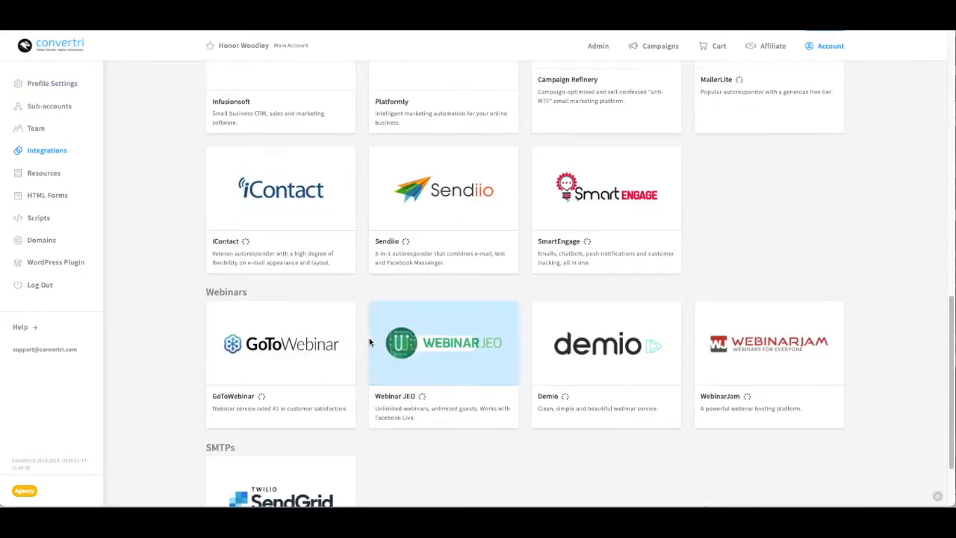
pyautogui.click(295, 347)
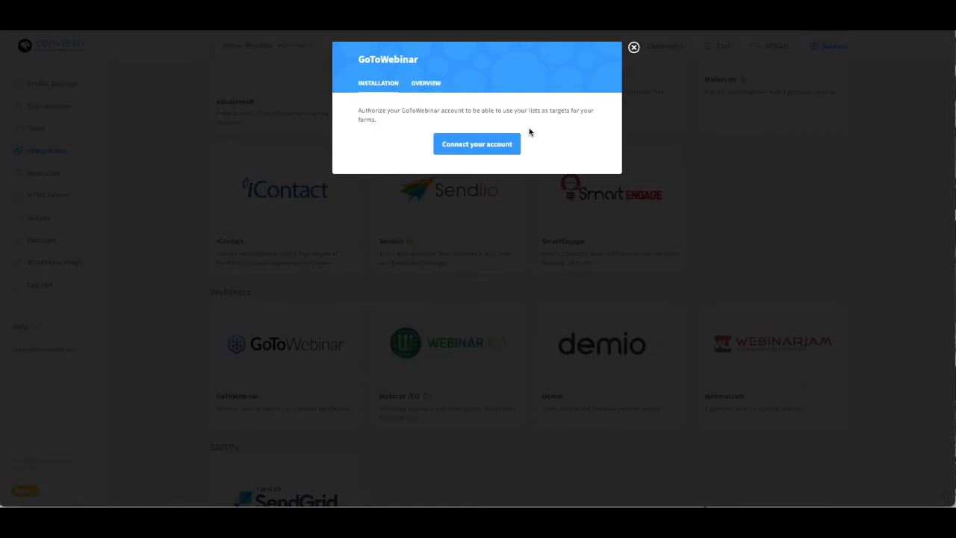
pyautogui.click(508, 145)
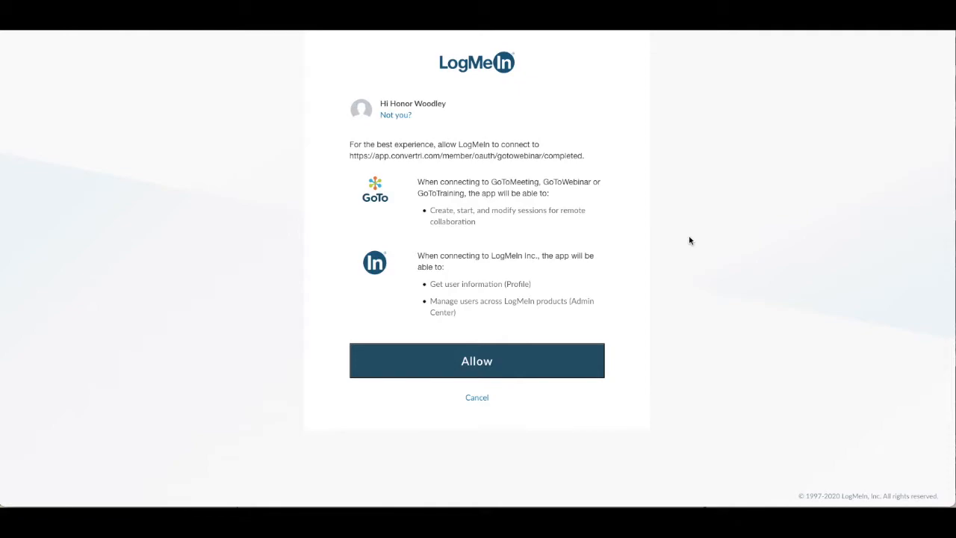
pyautogui.click(411, 360)
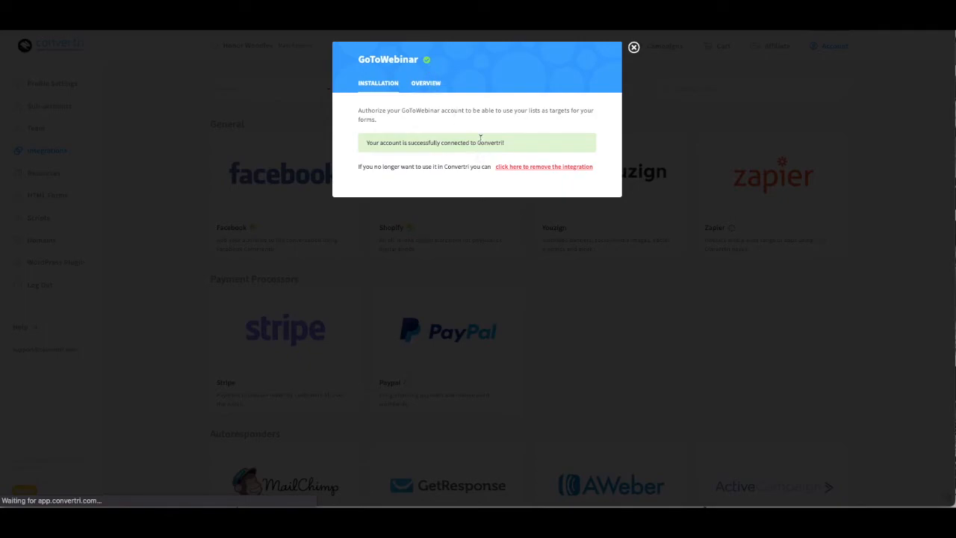
pyautogui.click(633, 49)
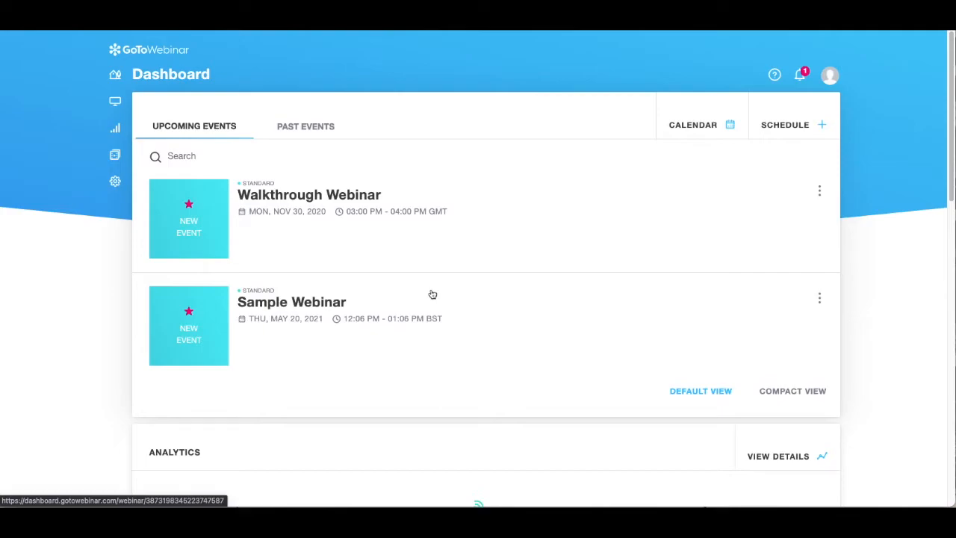
# Check the past events and the upcoming events on the GoToWebinar dashboard
pyautogui.click(297, 126)
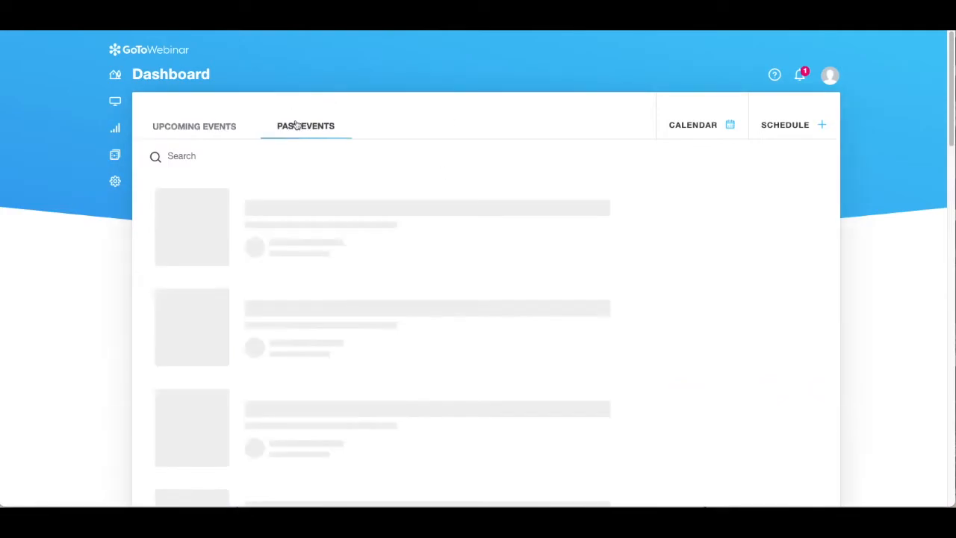
pyautogui.click(214, 132)
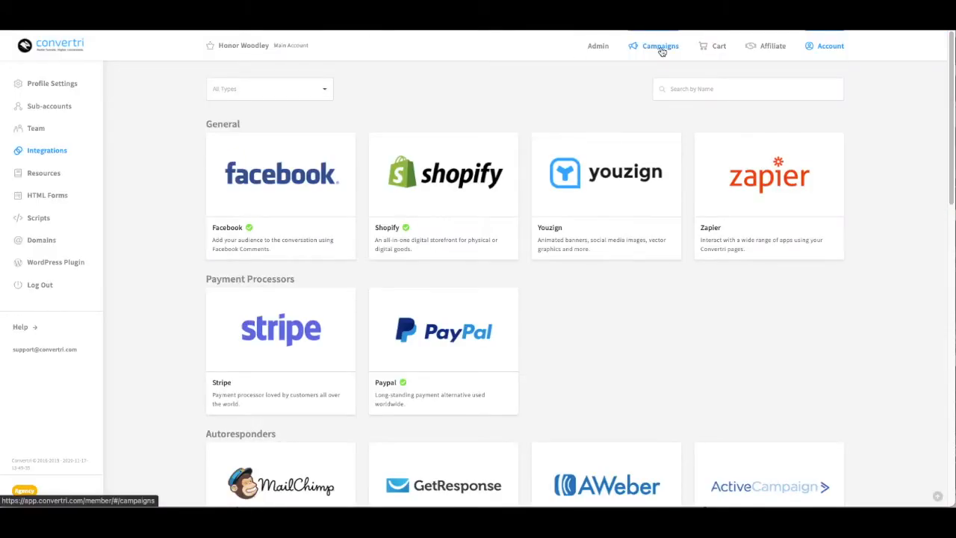
# Return to Convertri's campaigns and open the Webinar page of the Example Funnel for editing
pyautogui.click(662, 48)
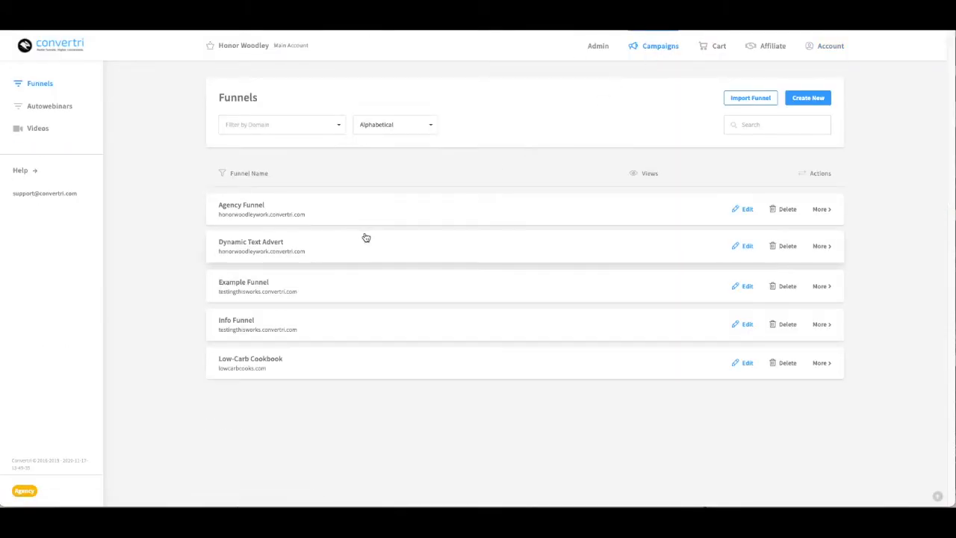
pyautogui.click(345, 279)
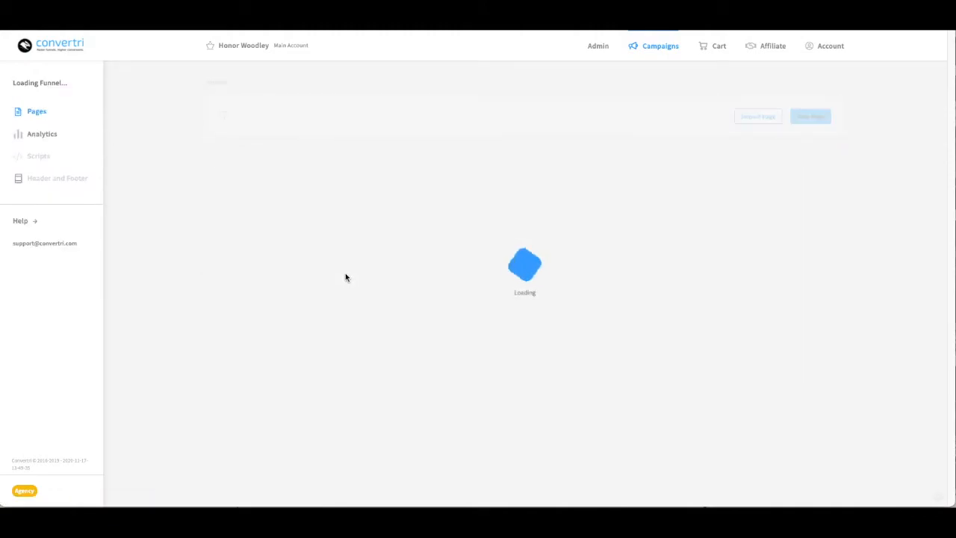
pyautogui.click(267, 345)
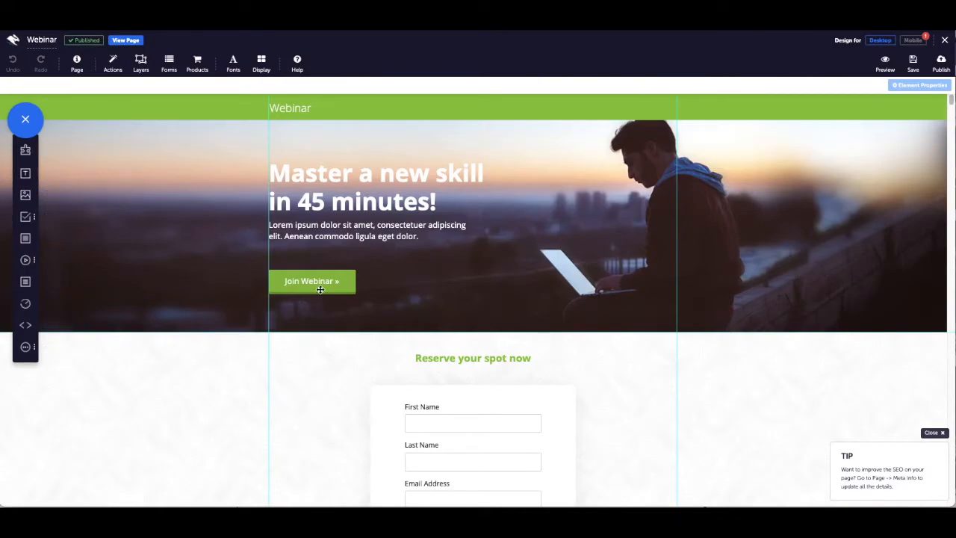
# Inspect the registration form's email field and the mode options of its RESERVE NOW button
pyautogui.scroll(-2, 319, 290)
pyautogui.scroll(-3, 214, 286)
pyautogui.scroll(5, 352, 307)
pyautogui.scroll(-1, 195, 399)
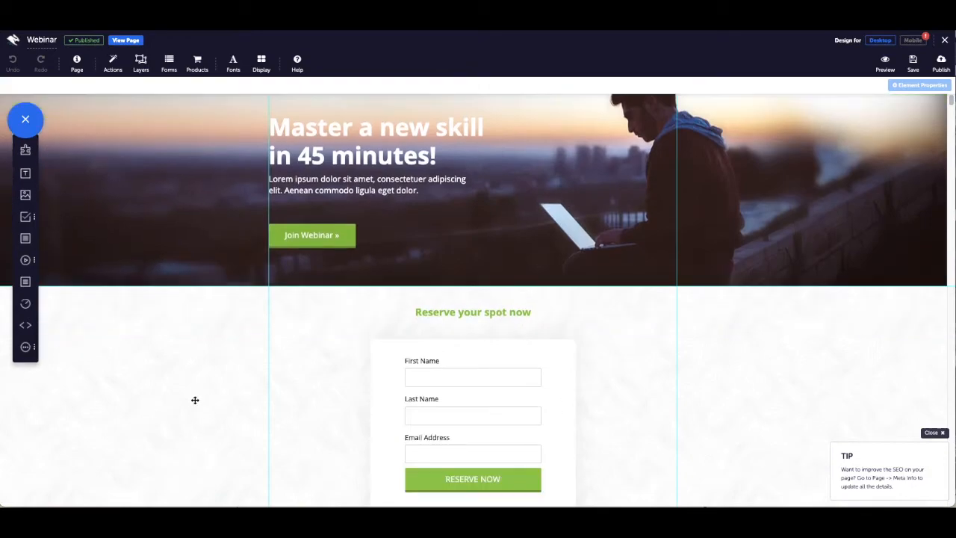
pyautogui.scroll(-2, 195, 399)
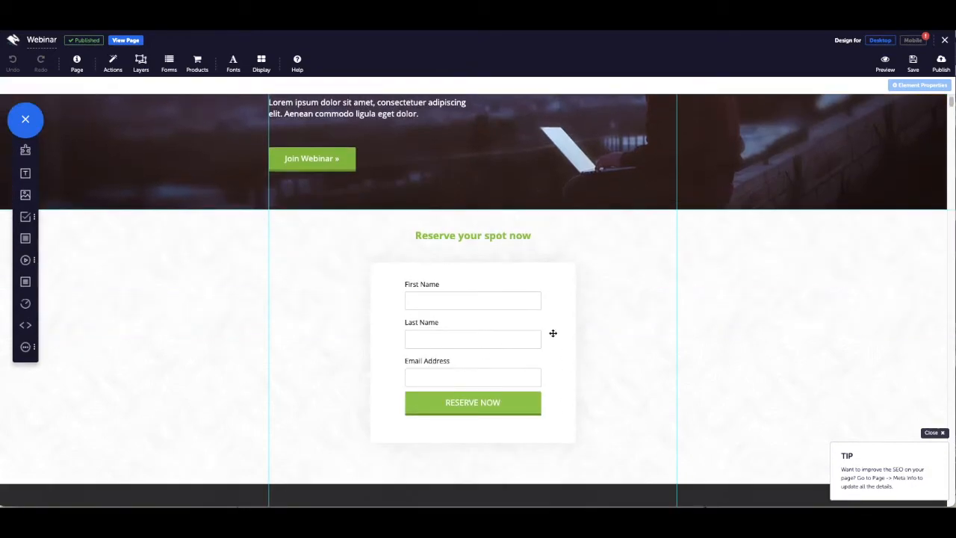
pyautogui.click(443, 374)
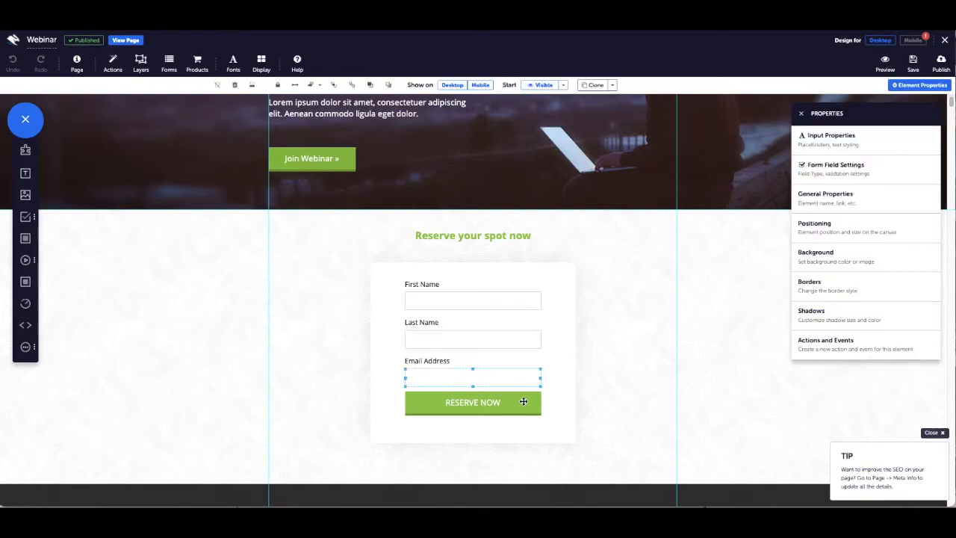
pyautogui.click(526, 402)
pyautogui.click(865, 136)
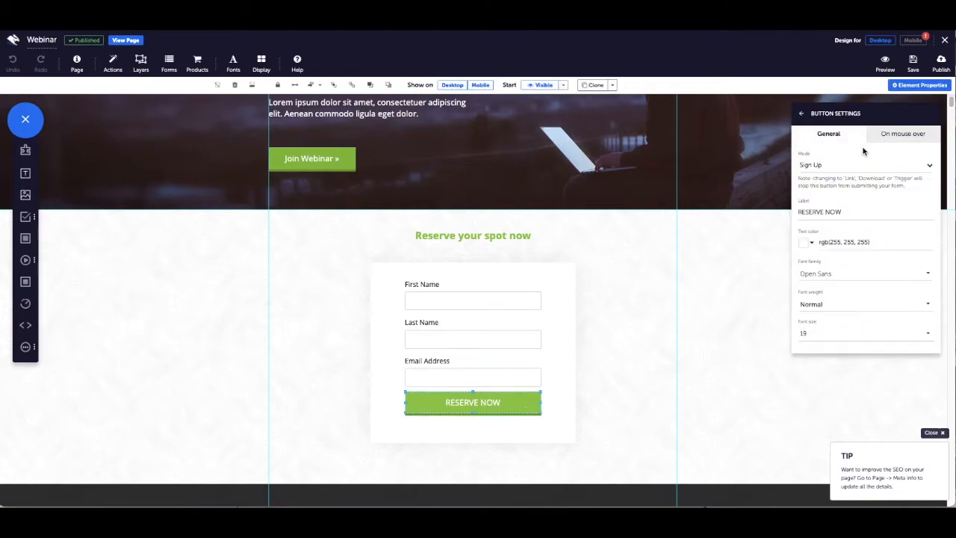
pyautogui.click(859, 167)
pyautogui.click(859, 167)
pyautogui.click(802, 113)
pyautogui.click(802, 113)
# Check the First Name, Last Name and Email Address inputs, and view the form elements available for the page
pyautogui.click(453, 296)
pyautogui.click(446, 339)
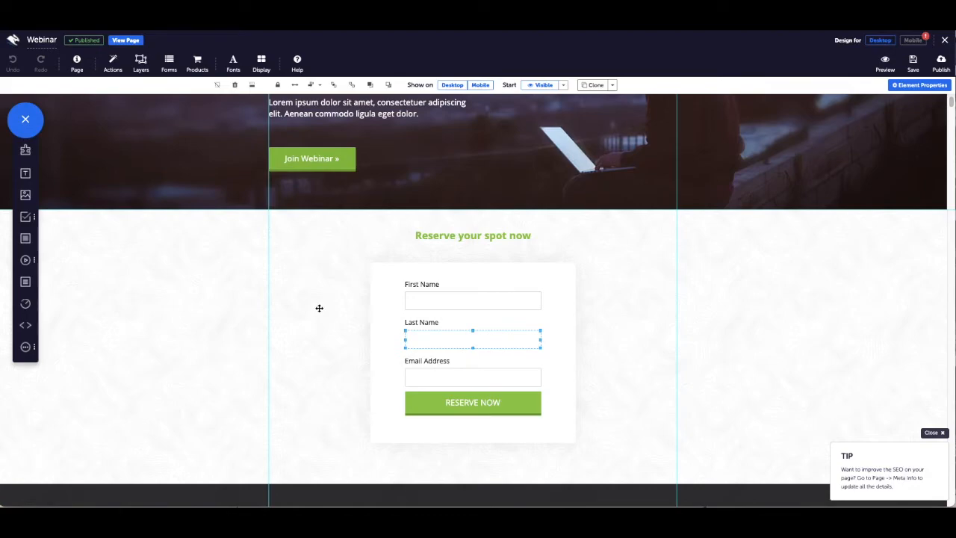
pyautogui.click(416, 378)
pyautogui.click(27, 219)
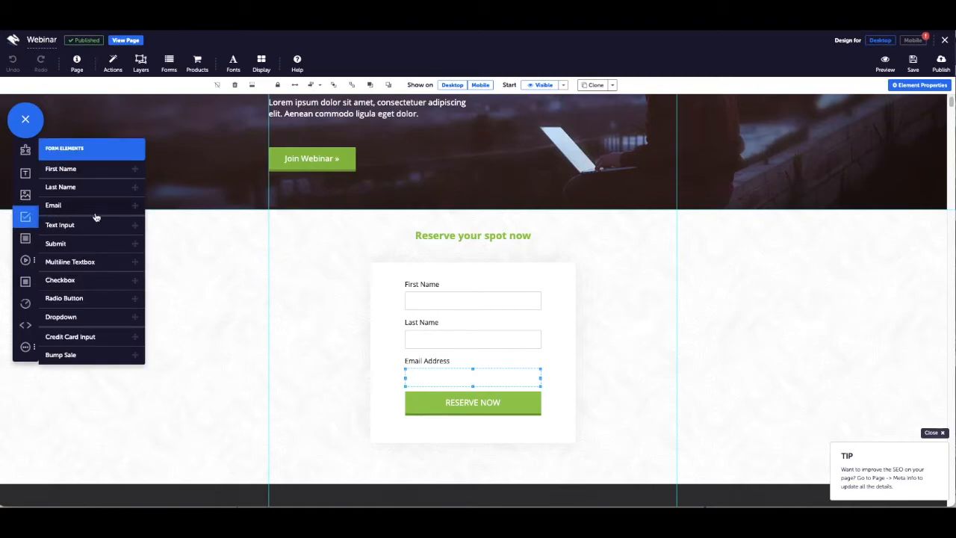
# Review the RESERVE NOW button settings again, along with the form element list and the email input
pyautogui.click(515, 405)
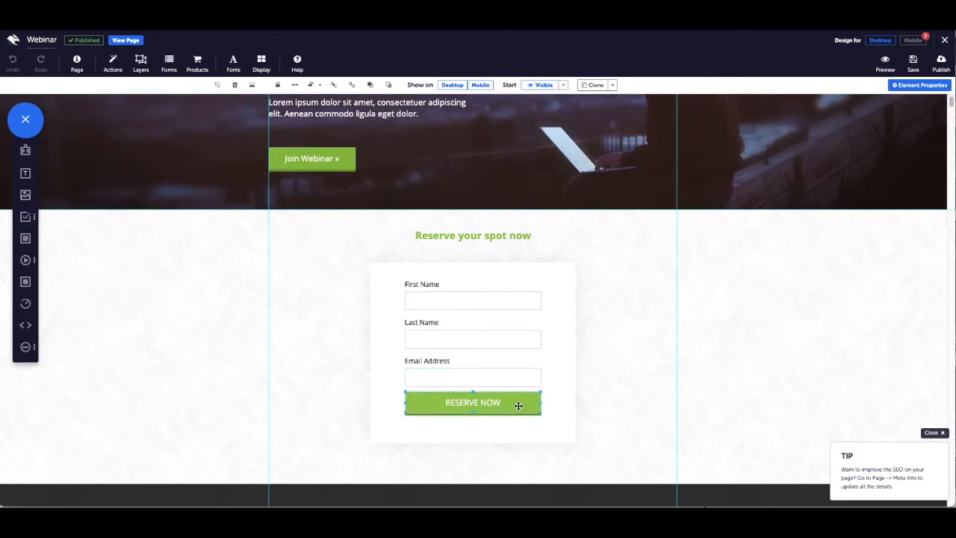
pyautogui.click(926, 87)
pyautogui.click(847, 139)
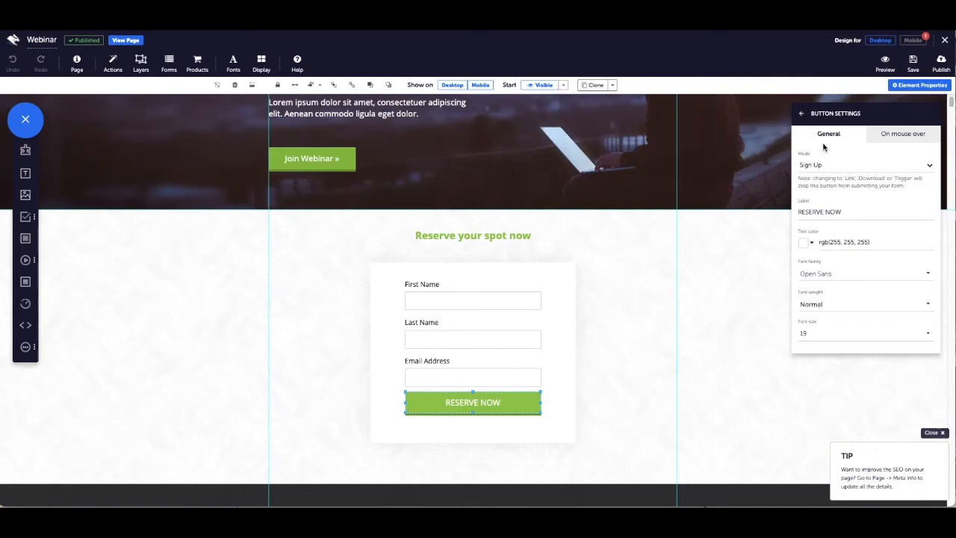
pyautogui.click(801, 113)
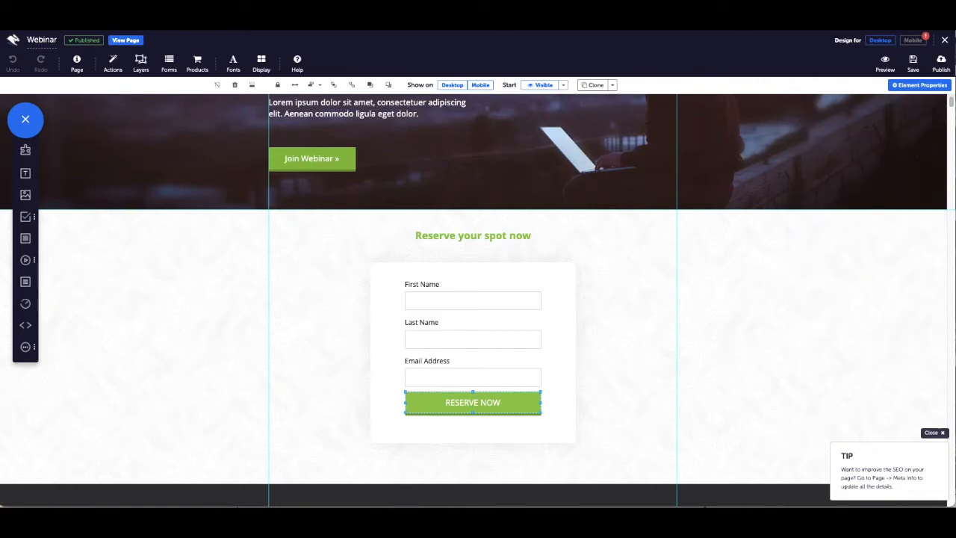
pyautogui.click(26, 217)
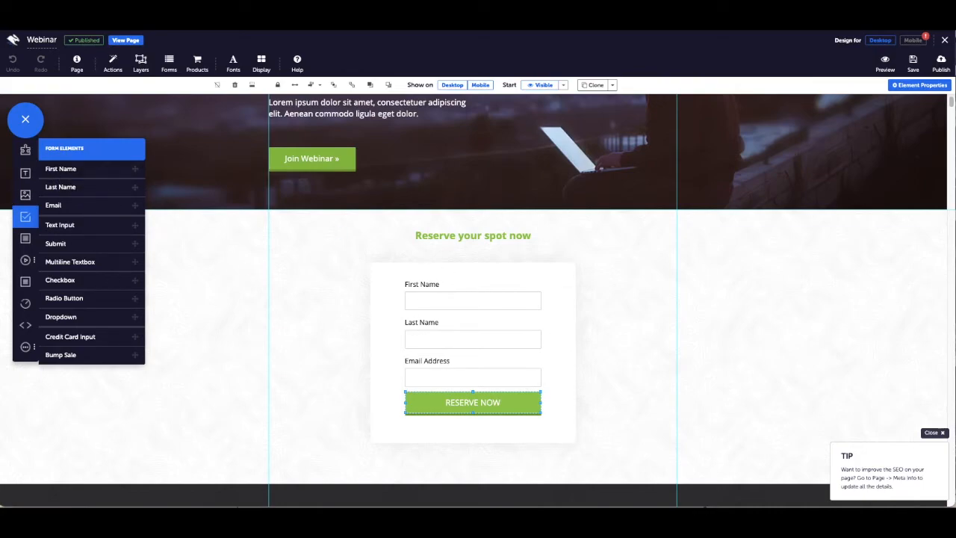
pyautogui.click(25, 218)
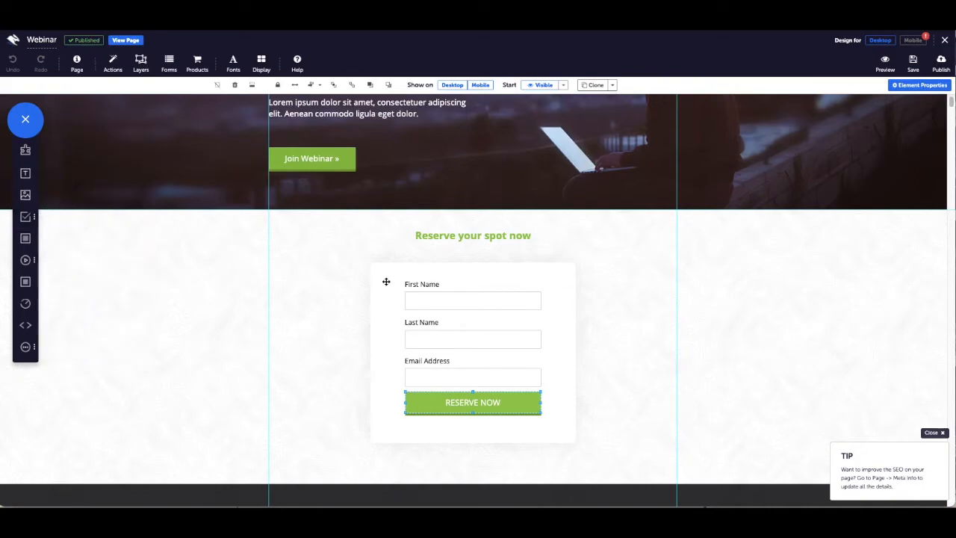
pyautogui.click(484, 379)
pyautogui.click(540, 402)
# Set Walkthrough Webinar as the form's GoToWebinar target and review its fixed fields
pyautogui.click(170, 64)
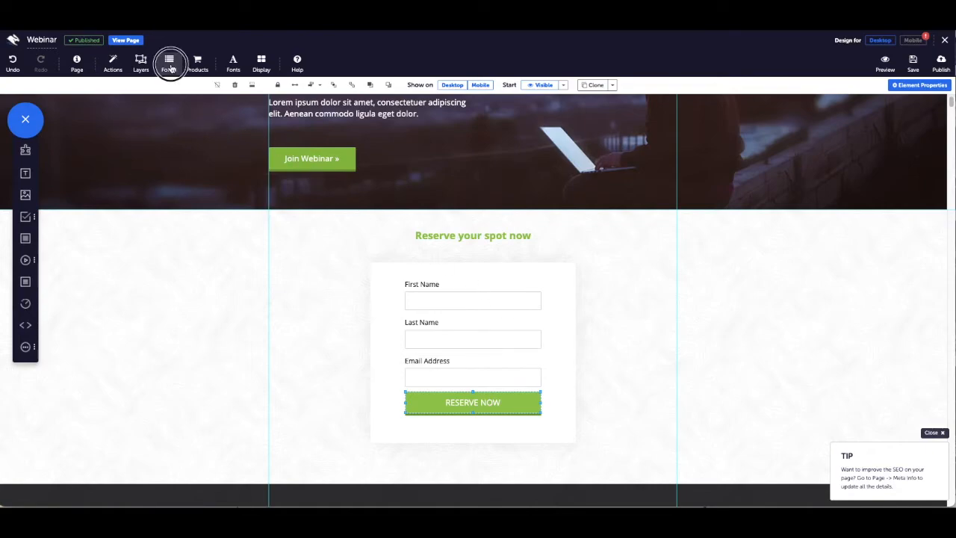
pyautogui.click(301, 138)
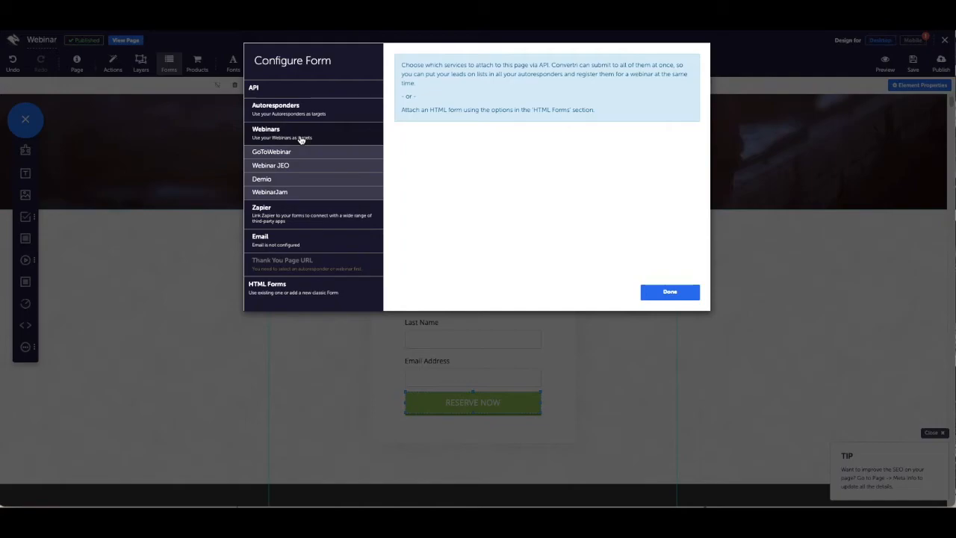
pyautogui.click(299, 151)
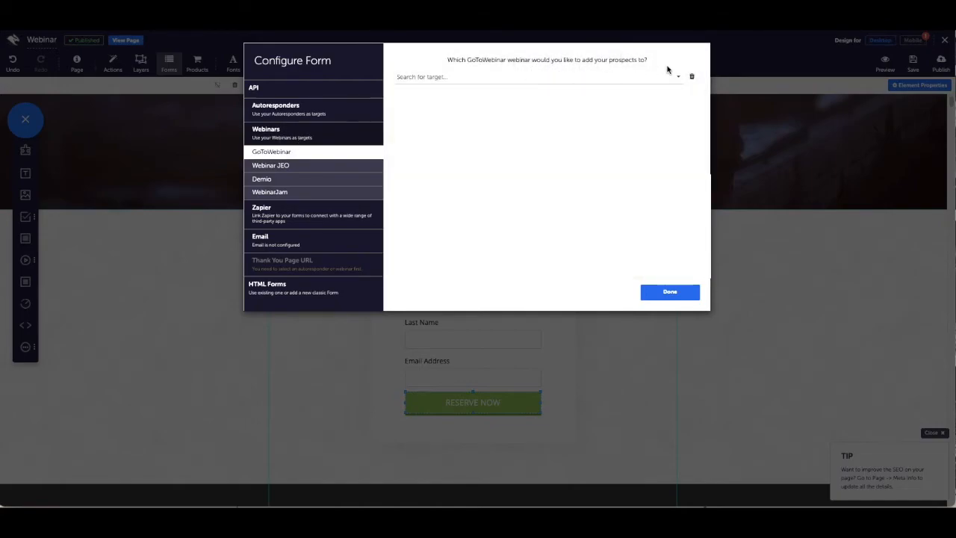
pyautogui.click(521, 78)
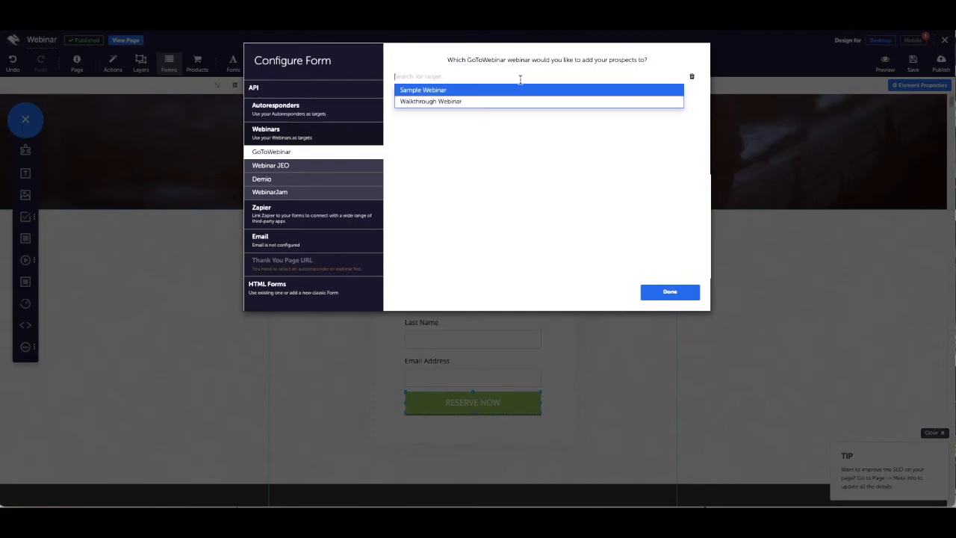
pyautogui.click(429, 102)
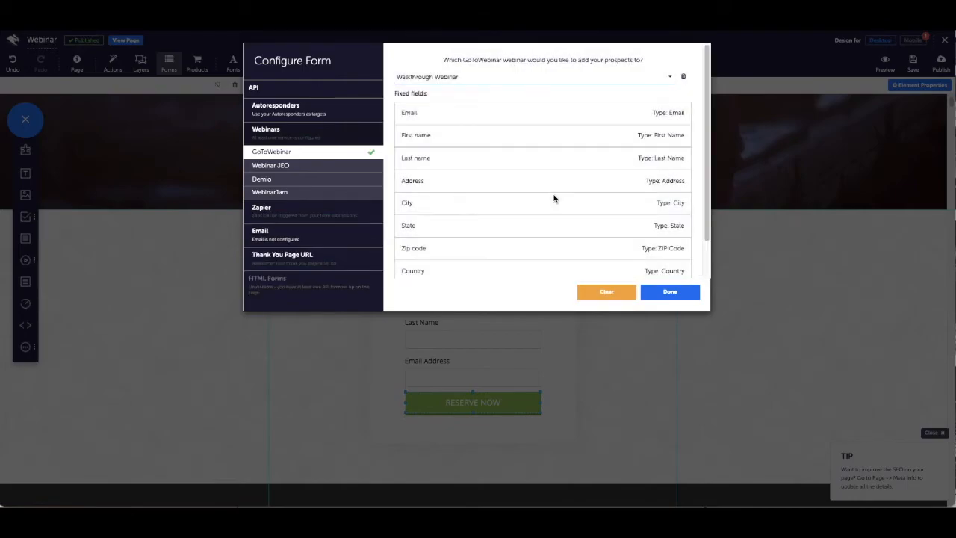
pyautogui.scroll(-1, 554, 197)
pyautogui.scroll(1, 555, 221)
pyautogui.scroll(-1, 660, 158)
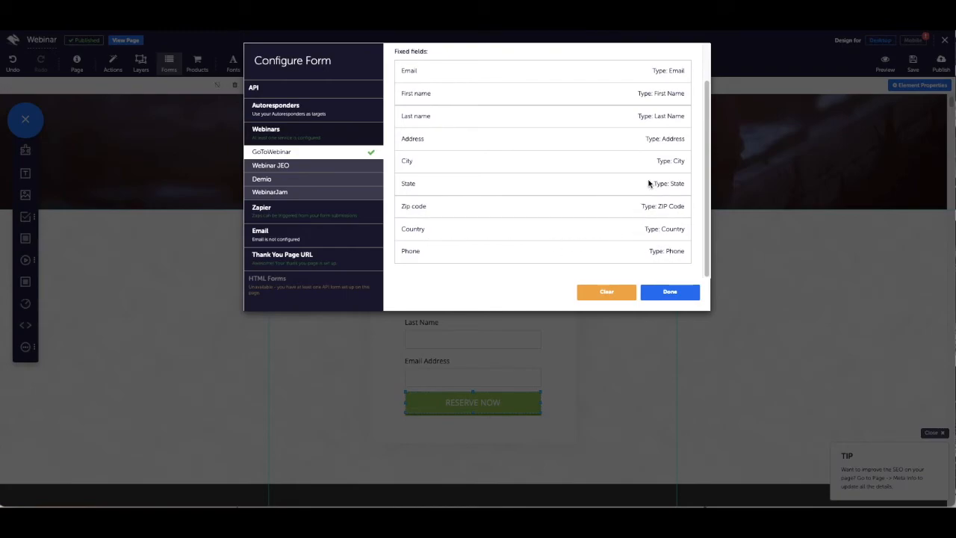
pyautogui.scroll(2, 663, 159)
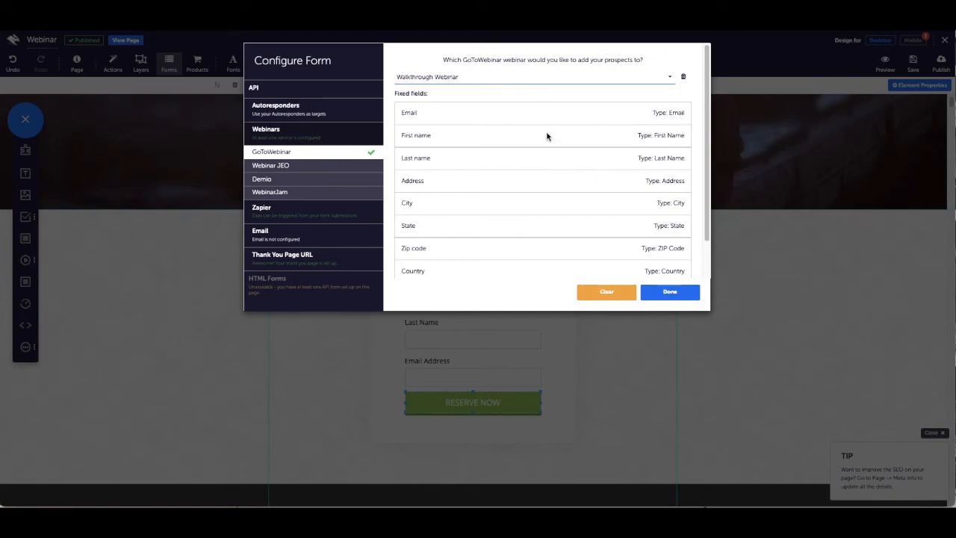
pyautogui.scroll(-1, 610, 198)
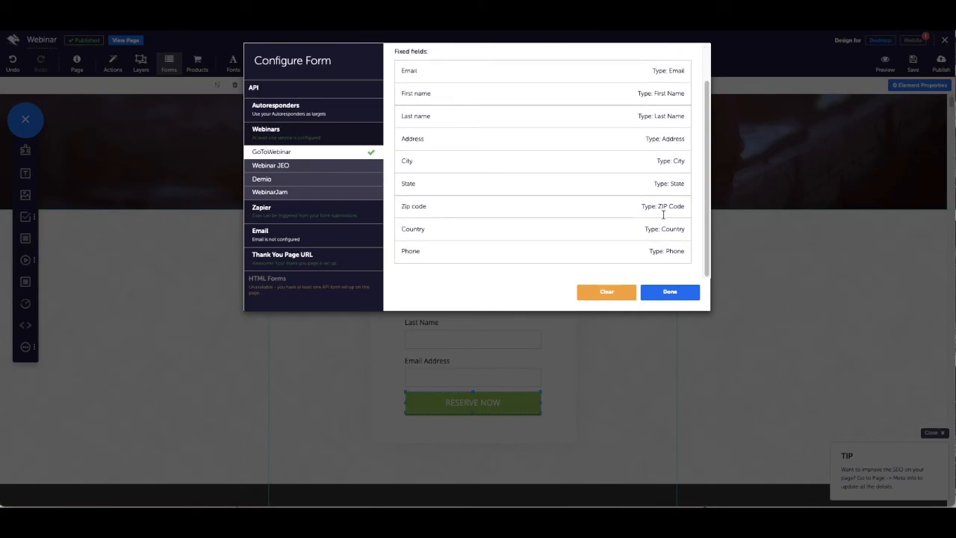
# In the Thank You Page URL settings, keep the redirect, enable passing submitted form data to the Thank You Page, and finish configuring the form
pyautogui.click(365, 267)
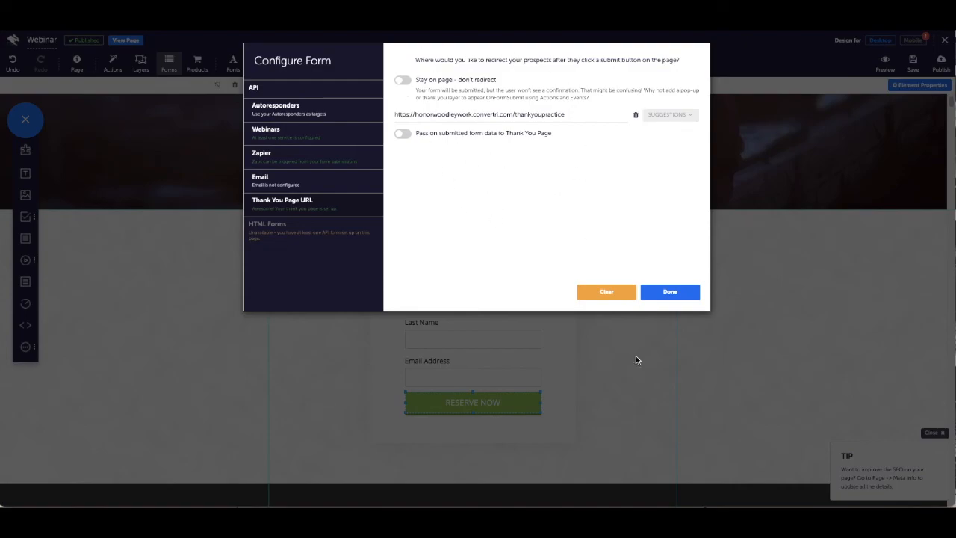
pyautogui.click(404, 81)
pyautogui.click(404, 80)
pyautogui.click(405, 134)
pyautogui.click(680, 292)
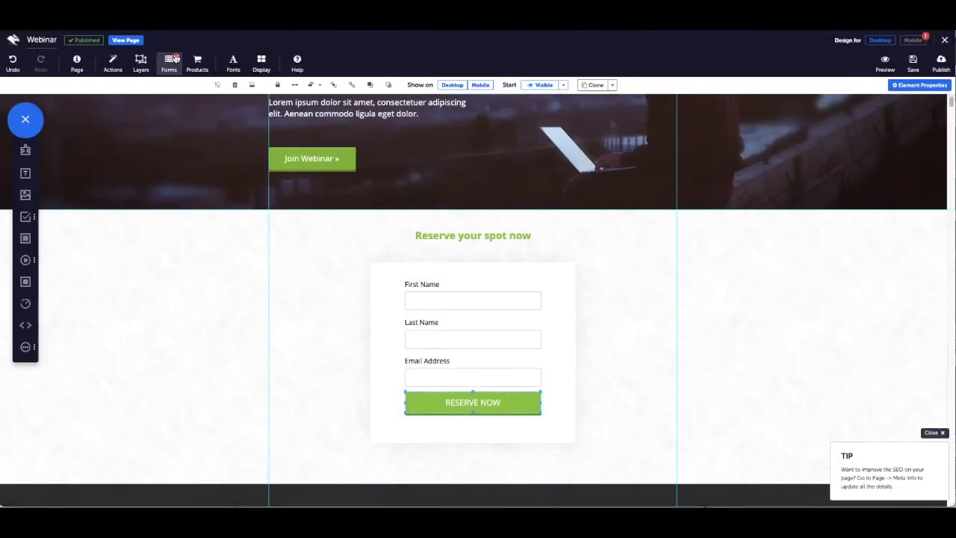